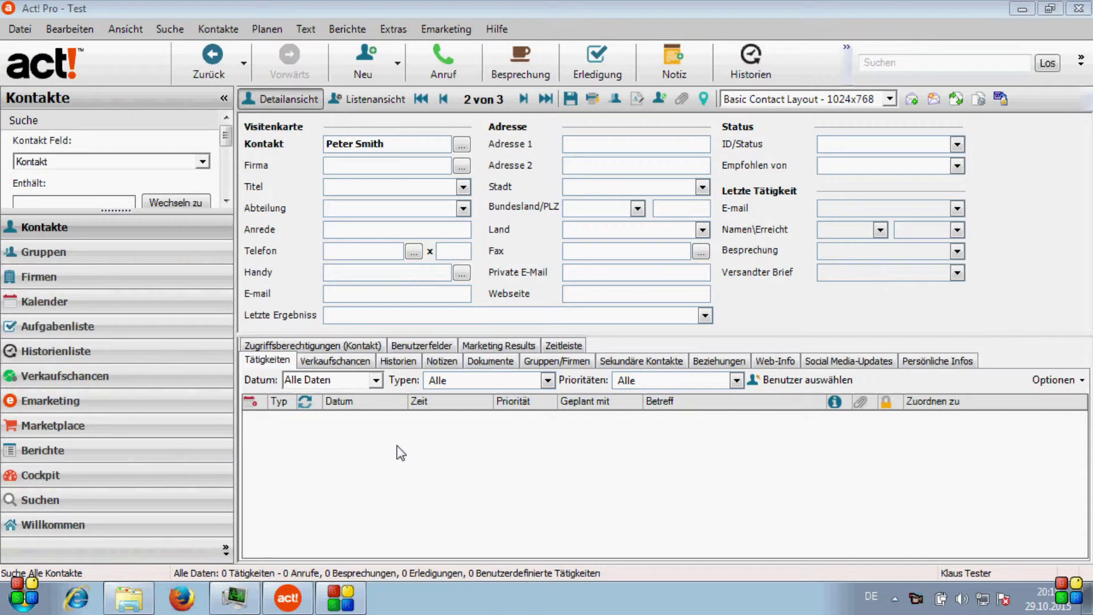
{"action": "left_click", "coordinate": [515, 104]}
{"action": "left_click", "coordinate": [444, 102]}
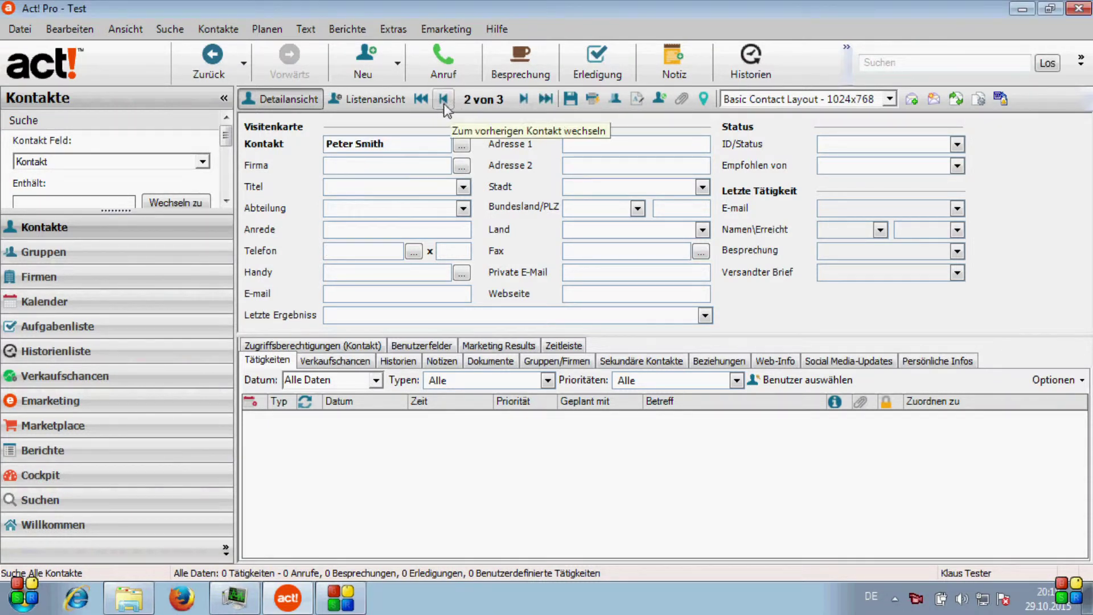
{"action": "left_click", "coordinate": [387, 143]}
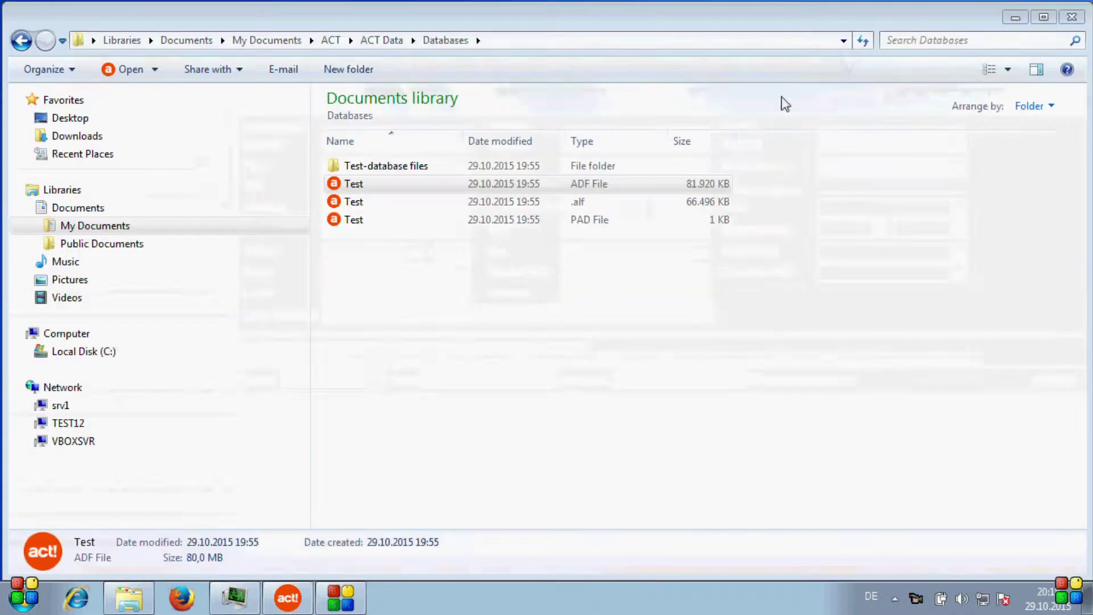
Step: Minimize Act! Pro and Explorer, then launch SQL Server 2014 Management Studio
{"action": "left_click", "coordinate": [1022, 9]}
{"action": "left_click", "coordinate": [1015, 17]}
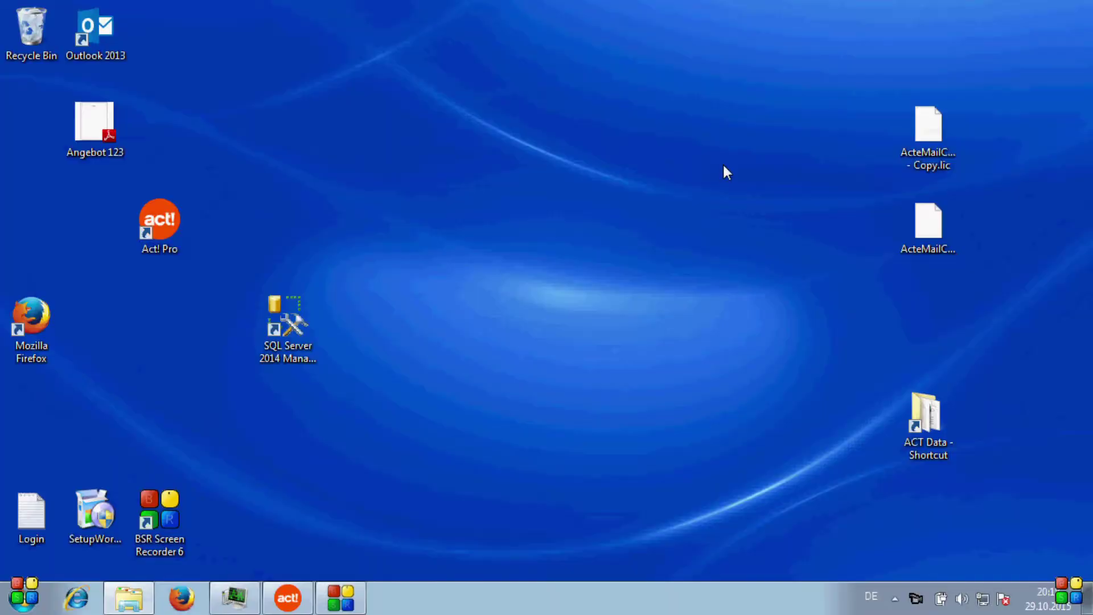
{"action": "left_click", "coordinate": [287, 337]}
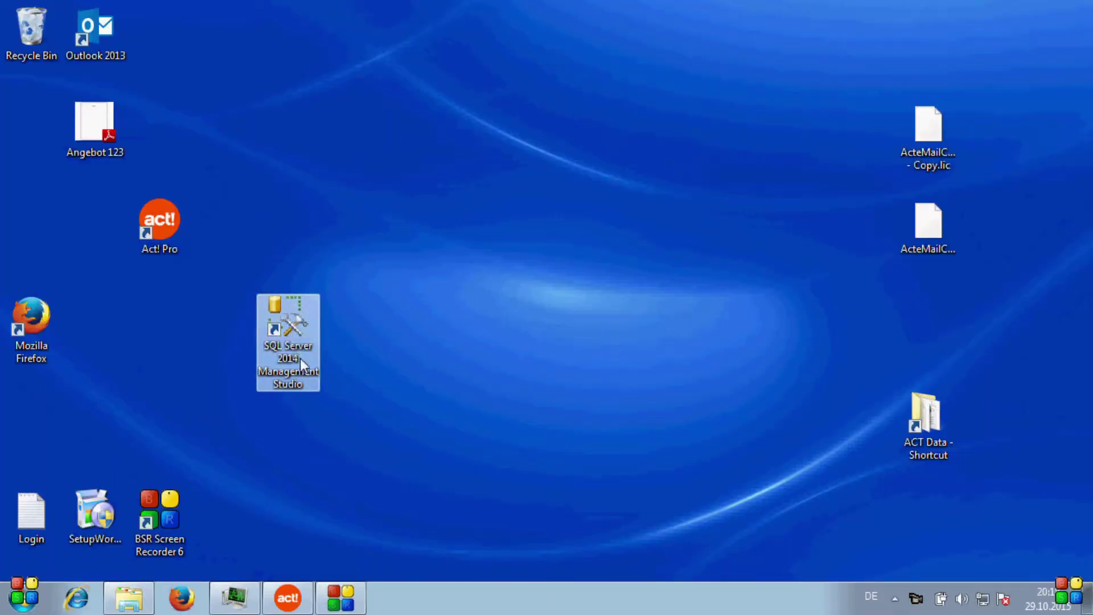
{"action": "double_click", "coordinate": [295, 324]}
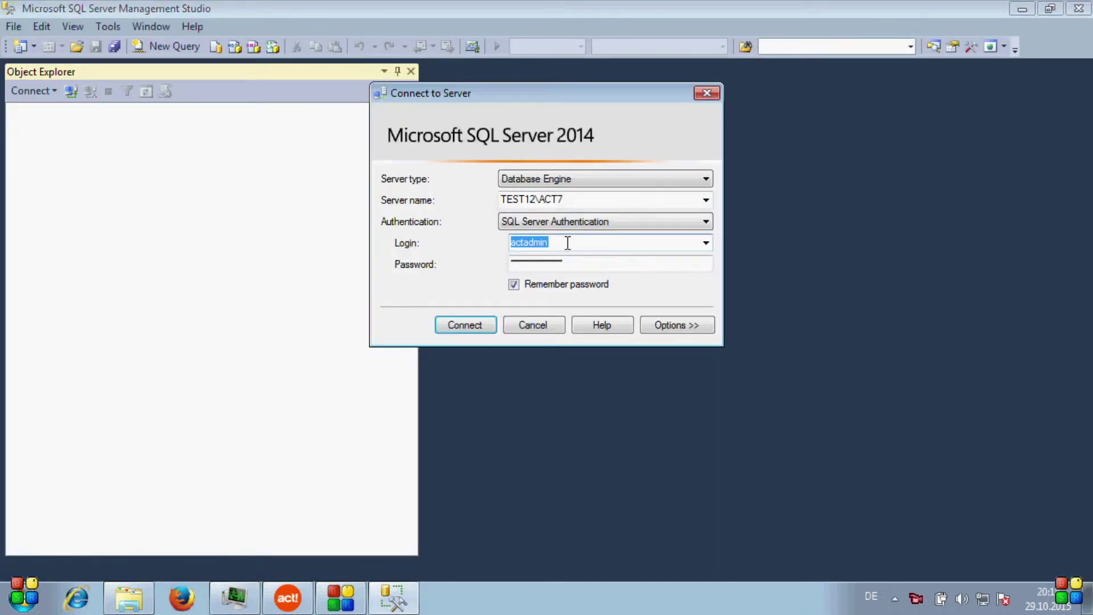
Step: Review the server name TEST12\ACT7 and the prefilled login and password fields
{"action": "left_click", "coordinate": [567, 243]}
{"action": "key", "text": "Tab"}
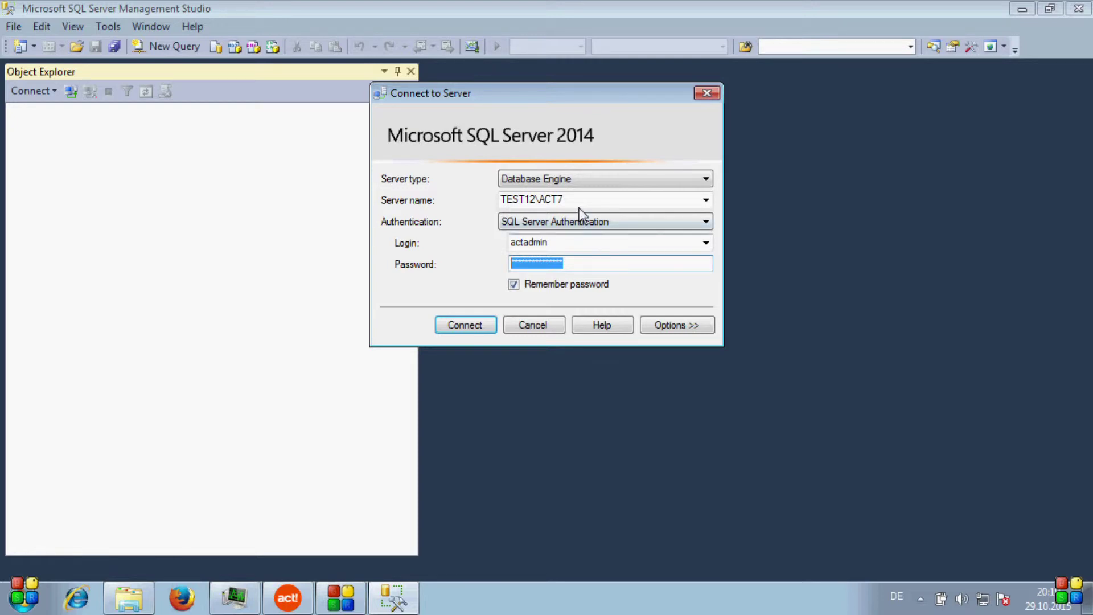
{"action": "double_click", "coordinate": [553, 198]}
{"action": "left_click", "coordinate": [541, 196]}
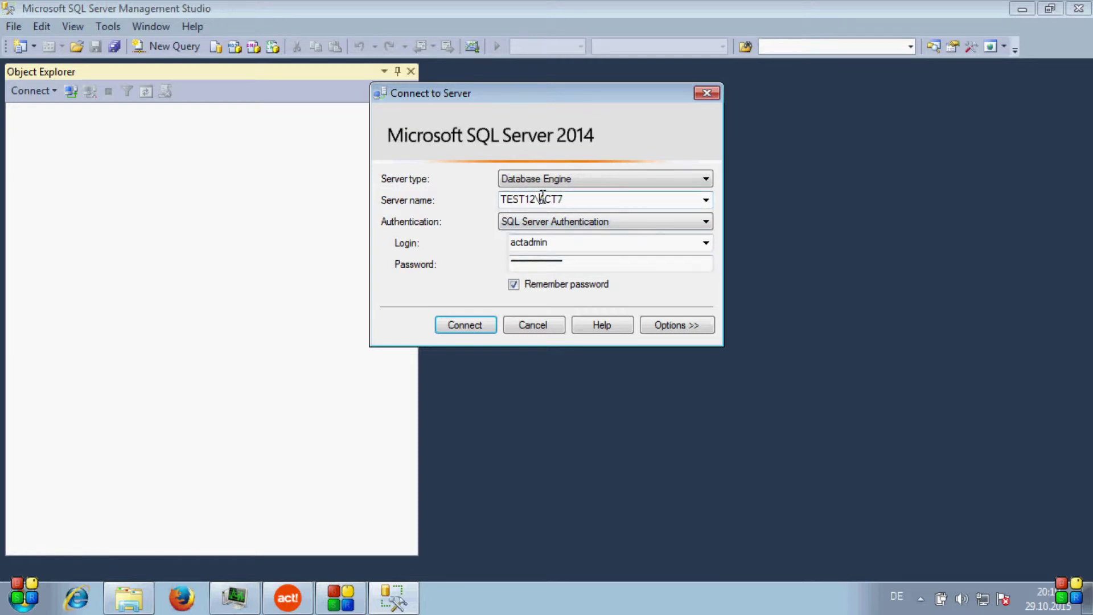
{"action": "left_click_drag", "start_coordinate": [503, 200], "coordinate": [526, 201]}
{"action": "left_click_drag", "start_coordinate": [543, 201], "coordinate": [581, 202]}
{"action": "left_click", "coordinate": [582, 202]}
{"action": "left_click", "coordinate": [582, 201]}
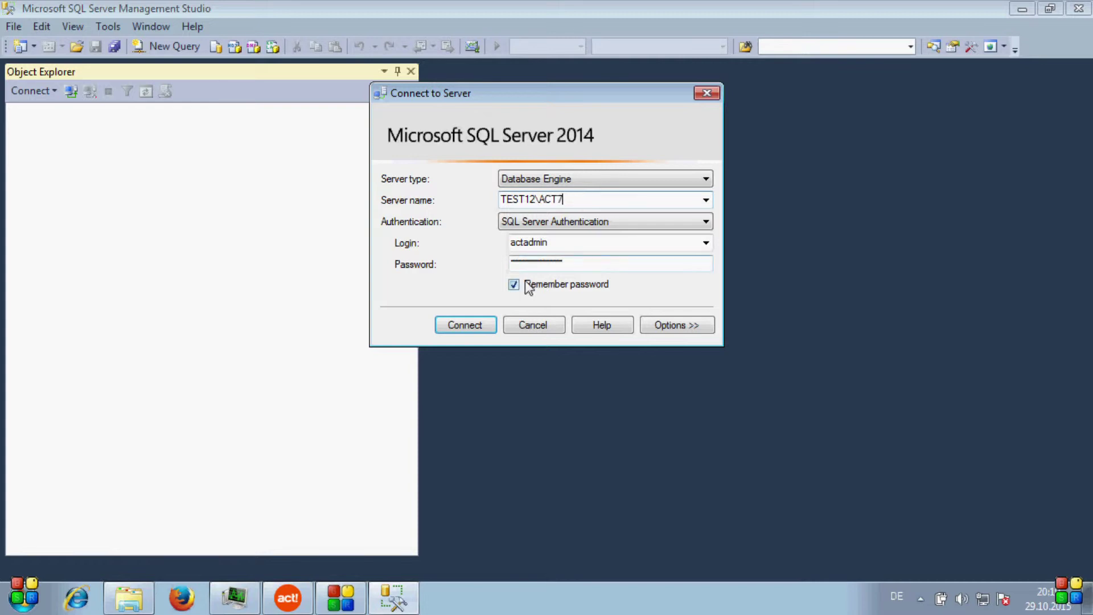
Step: Connect to TEST12\ACT7 and expand the Test database's Tables folder
{"action": "left_click", "coordinate": [453, 328]}
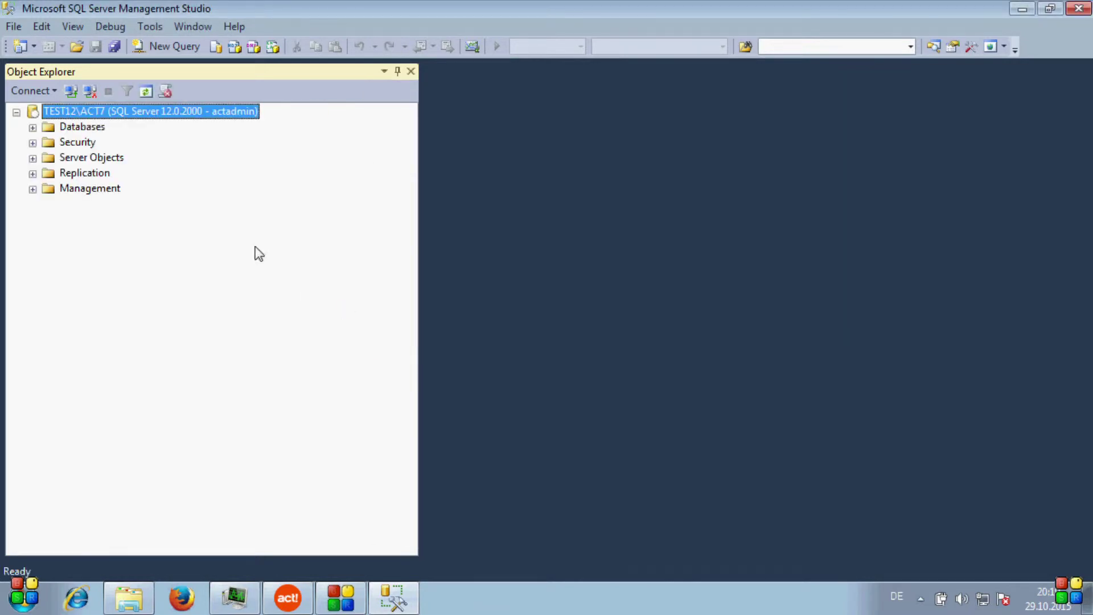
{"action": "left_click", "coordinate": [33, 127]}
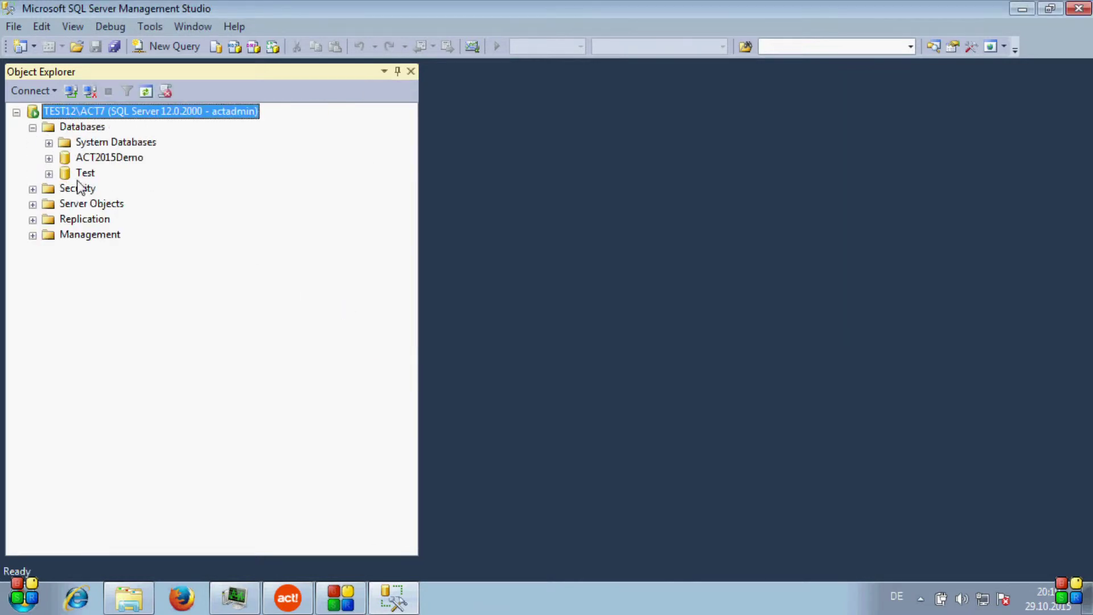
{"action": "left_click", "coordinate": [91, 161]}
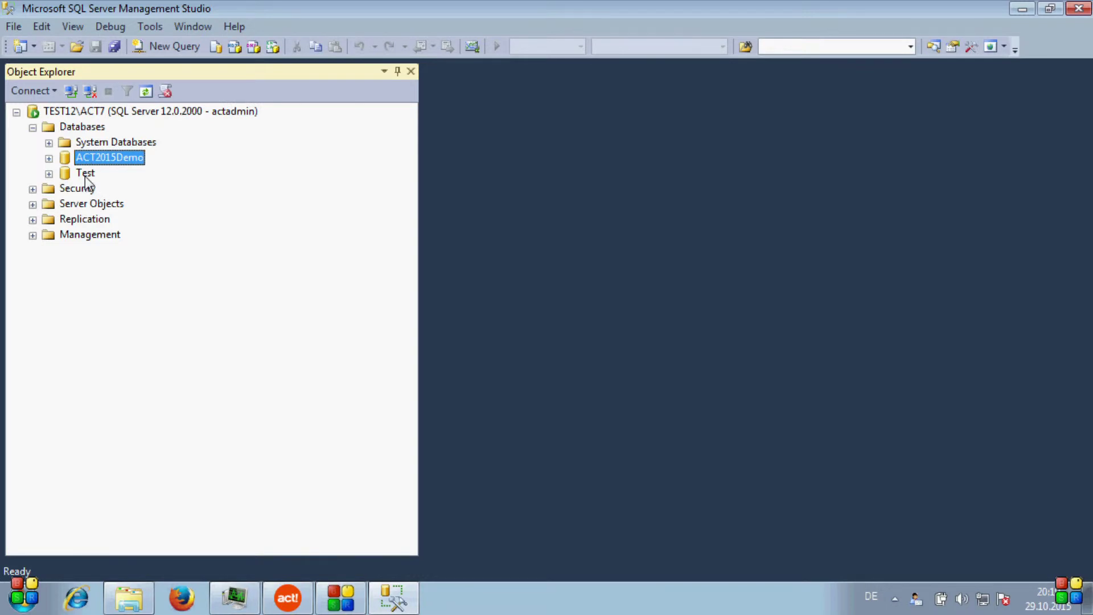
{"action": "left_click", "coordinate": [85, 174]}
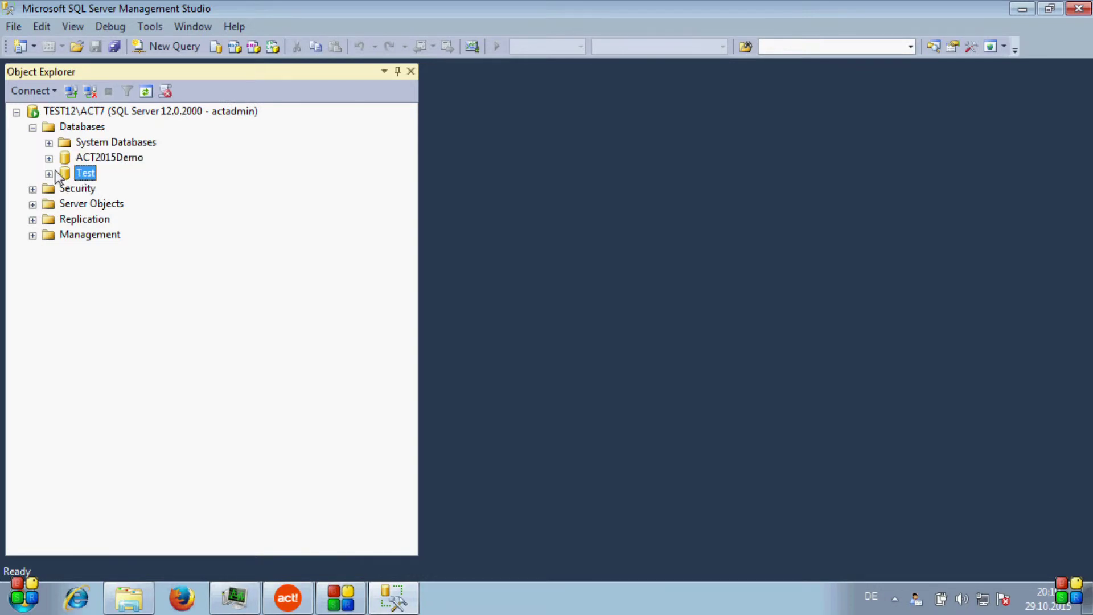
{"action": "left_click", "coordinate": [49, 173]}
{"action": "left_click", "coordinate": [65, 203]}
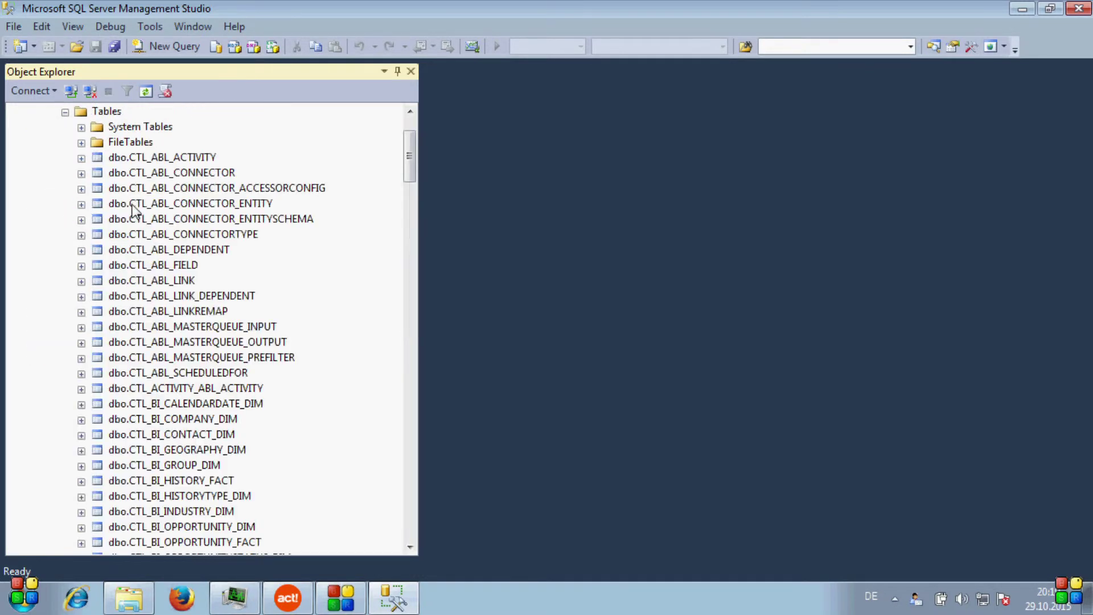
{"action": "left_click_drag", "start_coordinate": [409, 160], "coordinate": [413, 390]}
Step: Browse the Test tables and expand dbo.TBL_CONTACT
{"action": "left_click", "coordinate": [175, 326]}
{"action": "left_click", "coordinate": [175, 251]}
{"action": "left_click", "coordinate": [170, 237]}
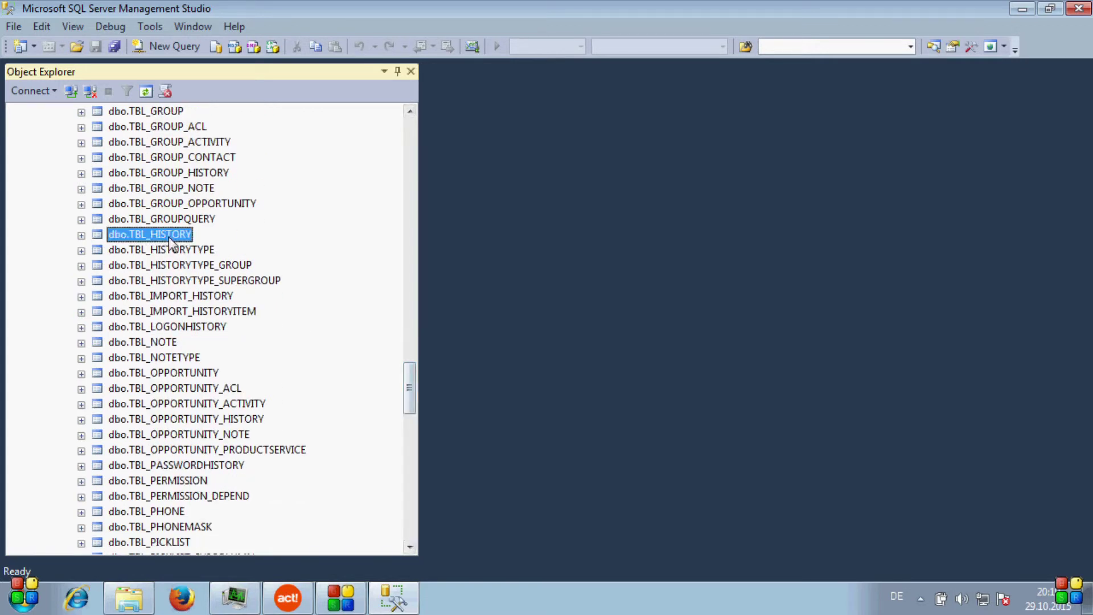
{"action": "left_click", "coordinate": [166, 344]}
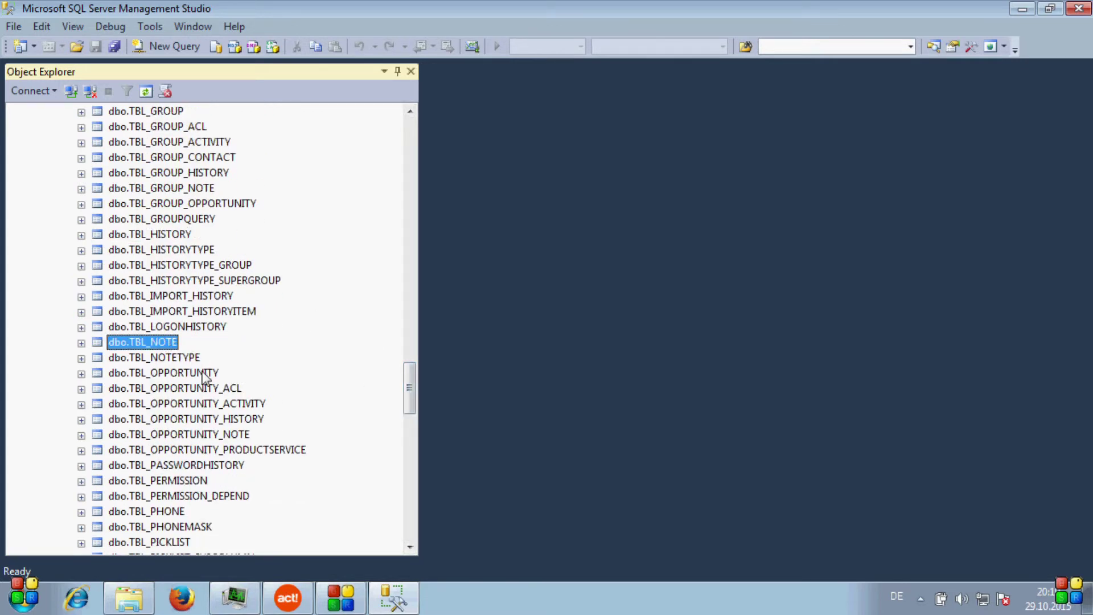
{"action": "left_click", "coordinate": [205, 376]}
{"action": "left_click_drag", "start_coordinate": [411, 390], "coordinate": [412, 330]}
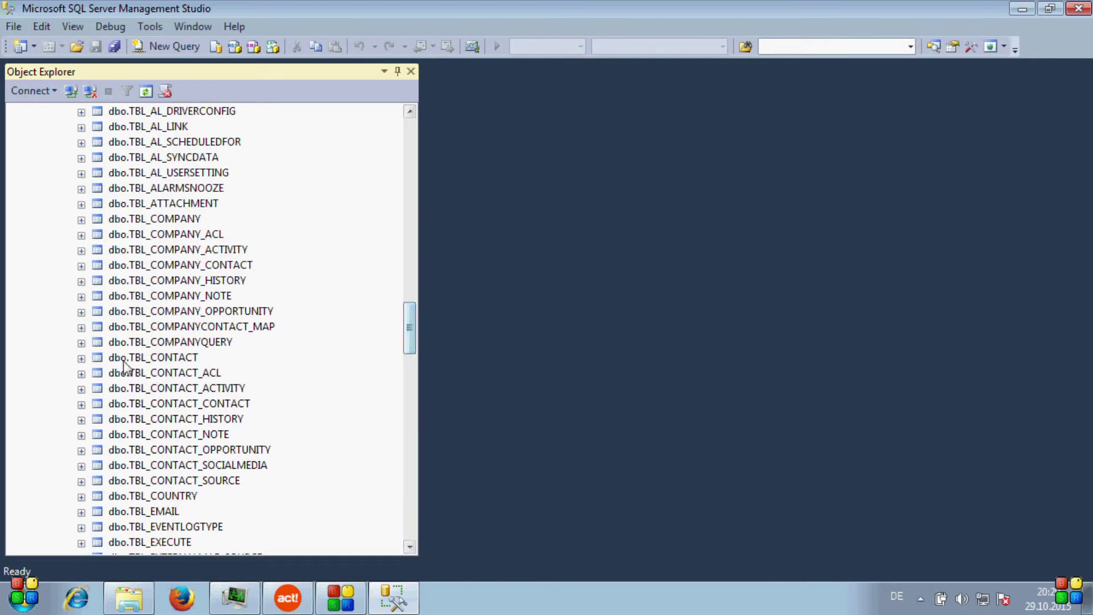
{"action": "double_click", "coordinate": [97, 359]}
{"action": "left_click", "coordinate": [130, 361]}
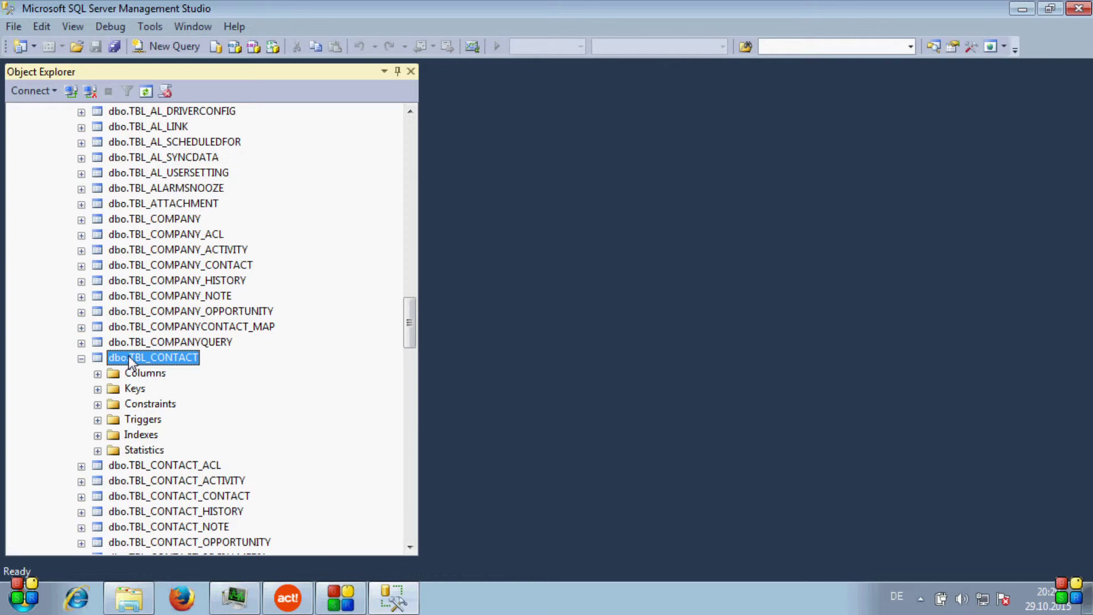
Step: In Edit Top 200 Rows, change LASTNAME Smith to Miller and FULLNAME to Peter Miller
{"action": "right_click", "coordinate": [128, 363]}
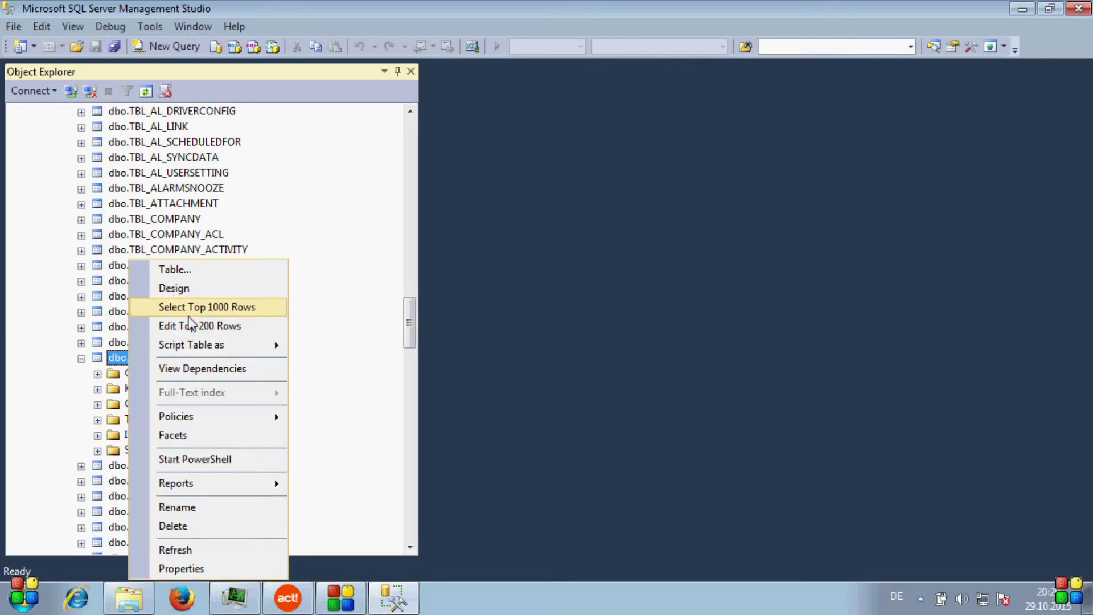
{"action": "left_click", "coordinate": [220, 325]}
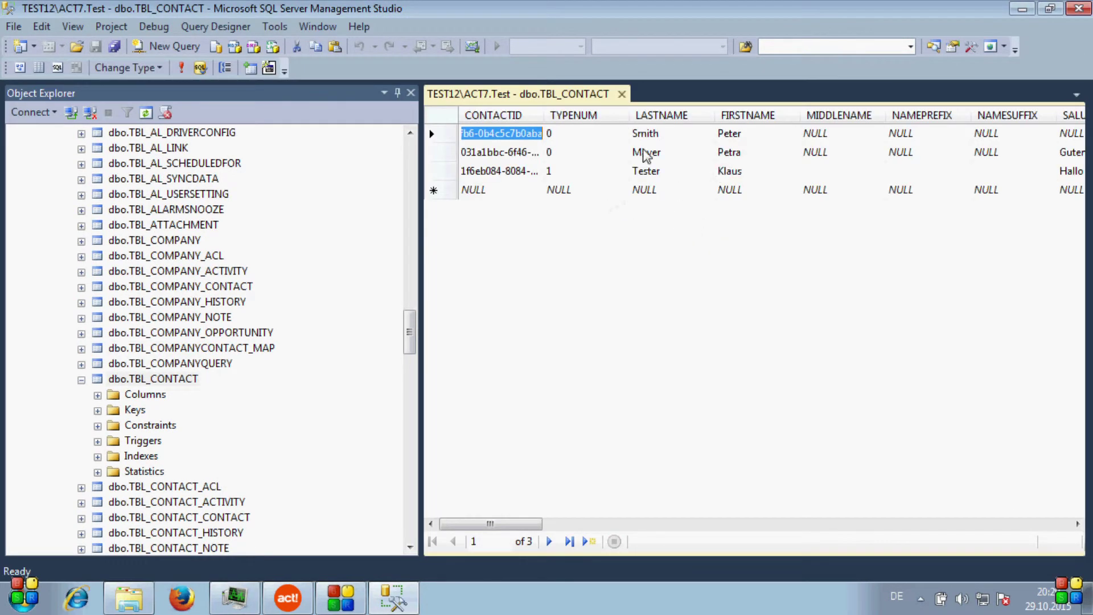
{"action": "left_click", "coordinate": [437, 137]}
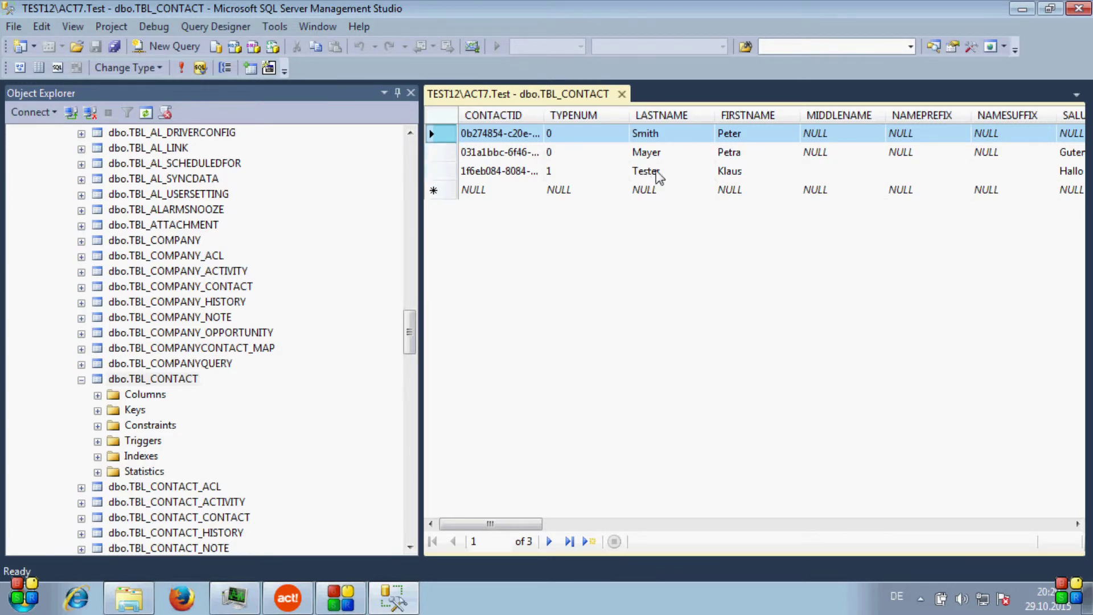
{"action": "left_click", "coordinate": [691, 140]}
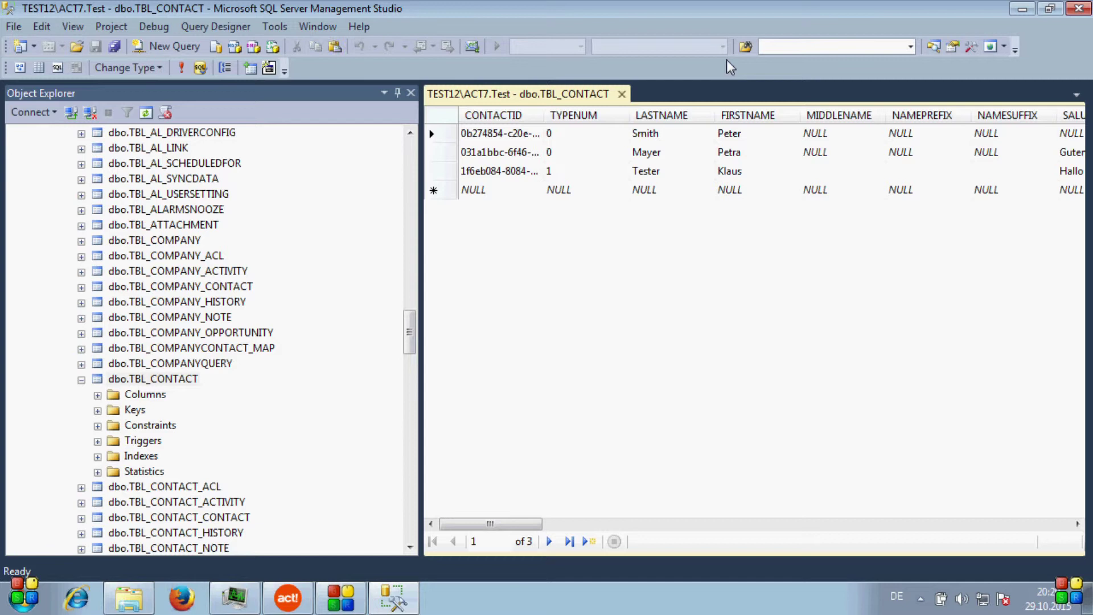
{"action": "key", "text": "BackSpace"}
{"action": "key", "text": "BackSpace"}
{"action": "key", "text": "BackSpace"}
{"action": "key", "text": "BackSpace"}
{"action": "key", "text": "BackSpace"}
{"action": "type", "text": "M"}
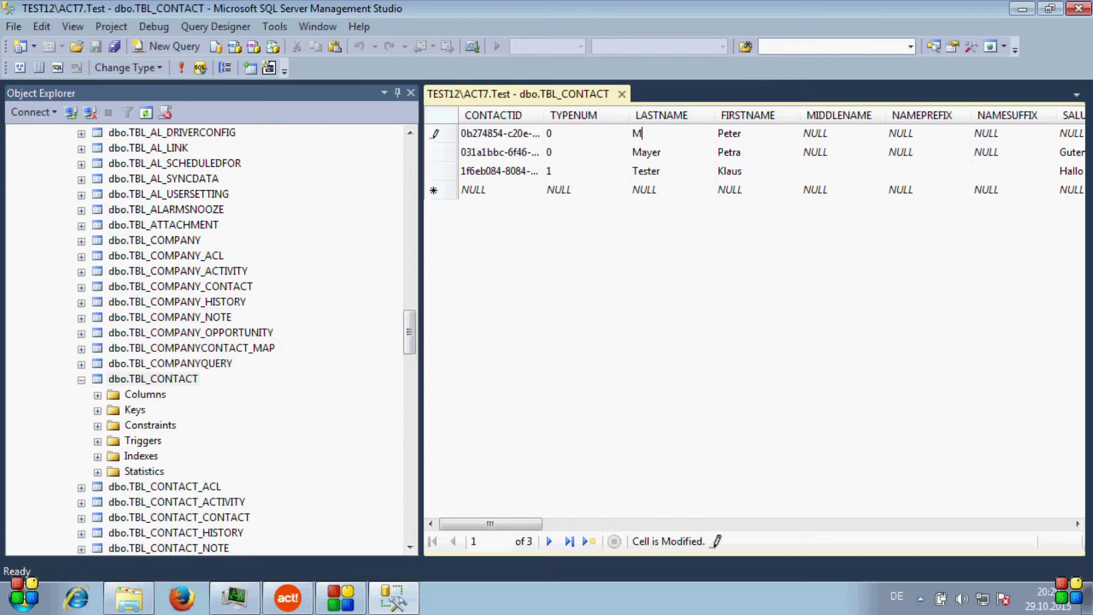
{"action": "type", "text": "iller"}
{"action": "key", "text": "Tab"}
{"action": "key", "text": "Tab"}
{"action": "key", "text": "Tab"}
{"action": "key", "text": "Tab"}
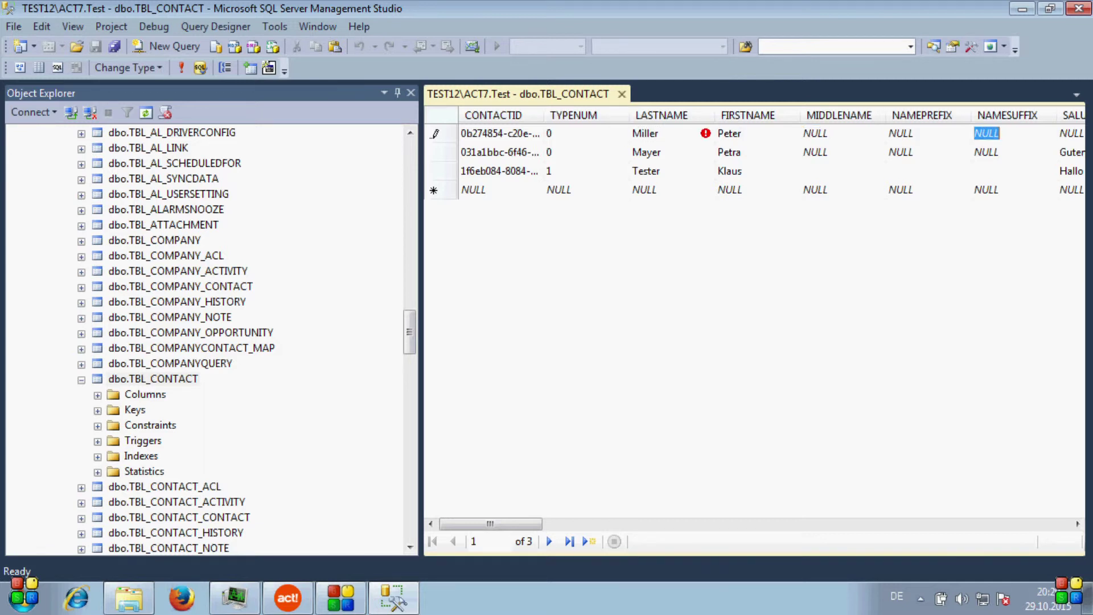
{"action": "key", "text": "Tab"}
{"action": "key", "text": "Tab"}
{"action": "type", "text": "Peter"}
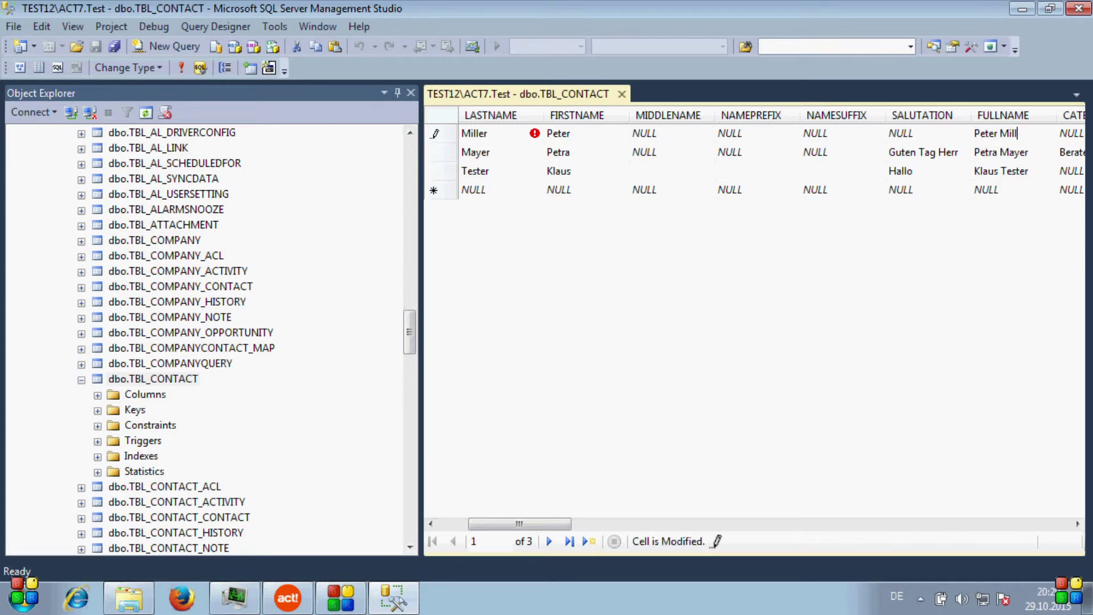
{"action": "key", "text": "Down"}
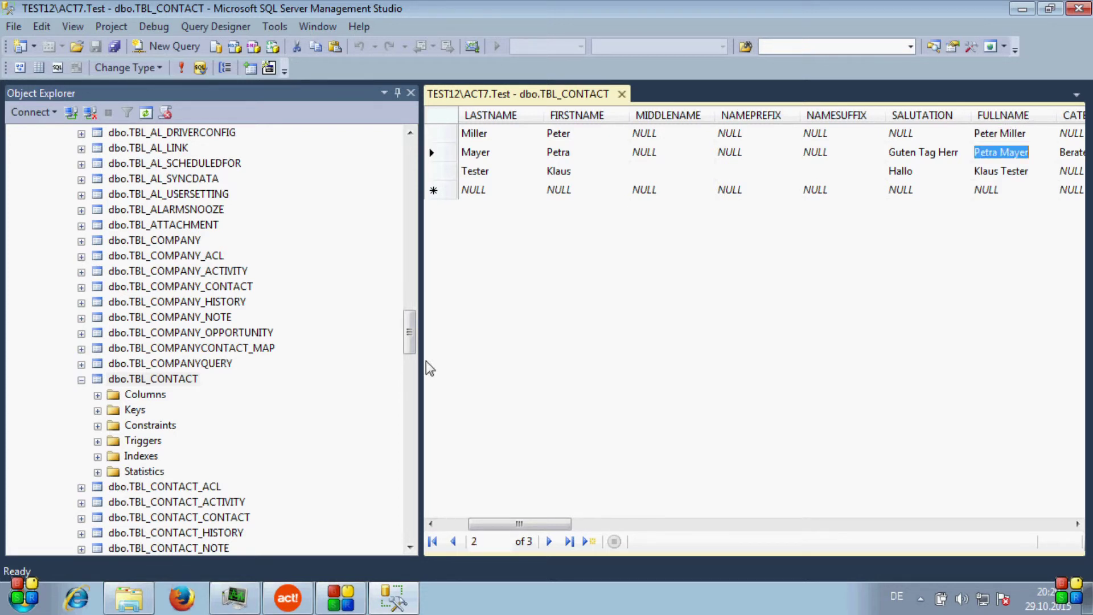
{"action": "left_click", "coordinate": [298, 597]}
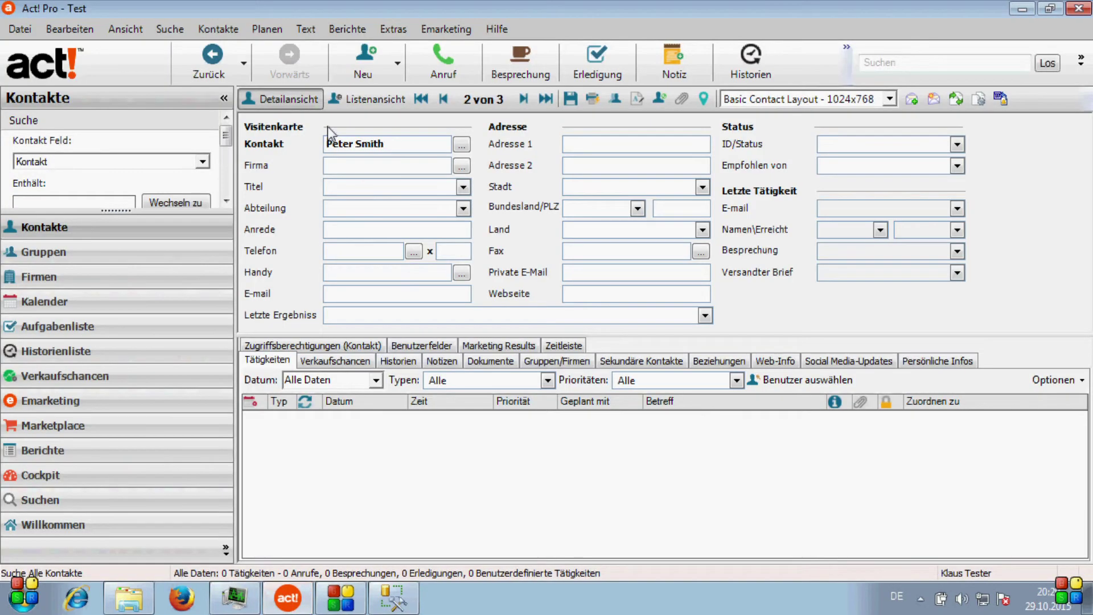
{"action": "left_click", "coordinate": [170, 29]}
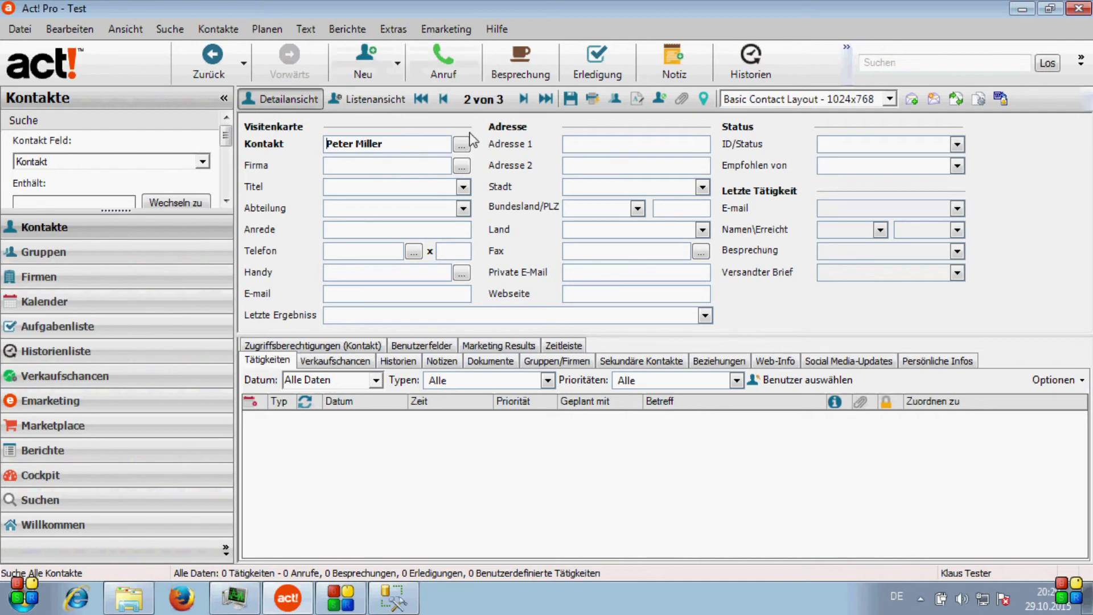
{"action": "left_click_drag", "start_coordinate": [404, 142], "coordinate": [306, 149]}
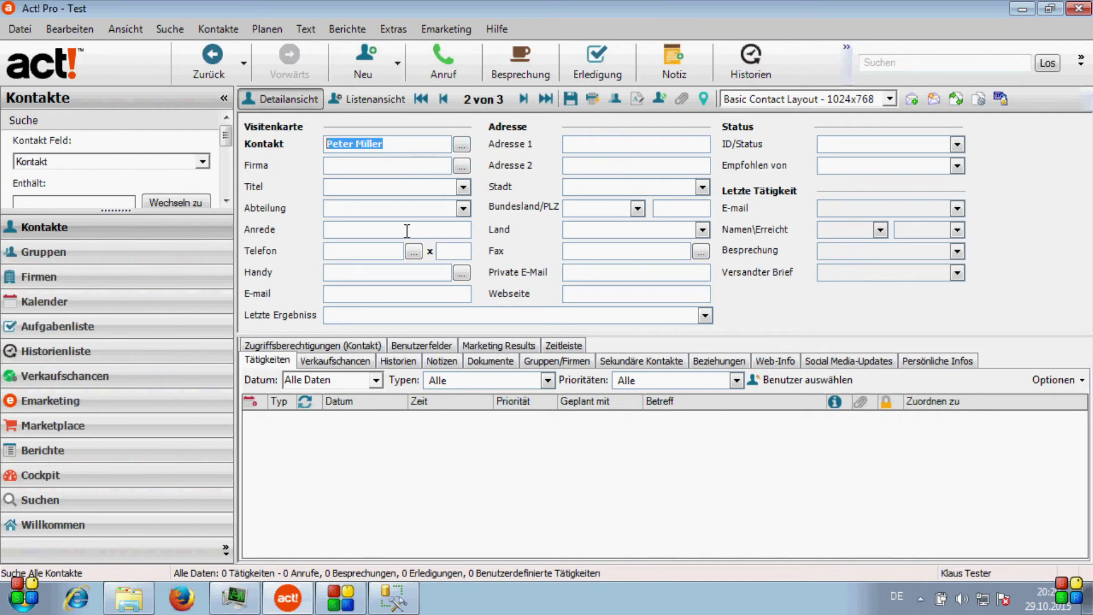